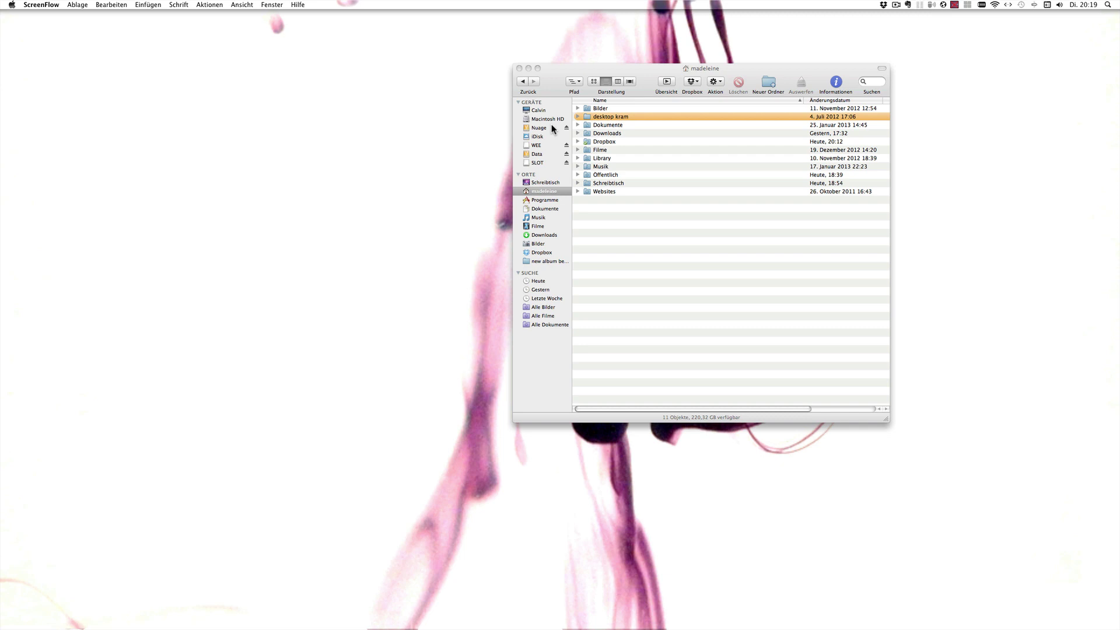
# Step: Open the Live 9.0b63 folder under Library/Preferences/Ableton in the home folder and shift its window slightly
pyautogui.click(553, 88)
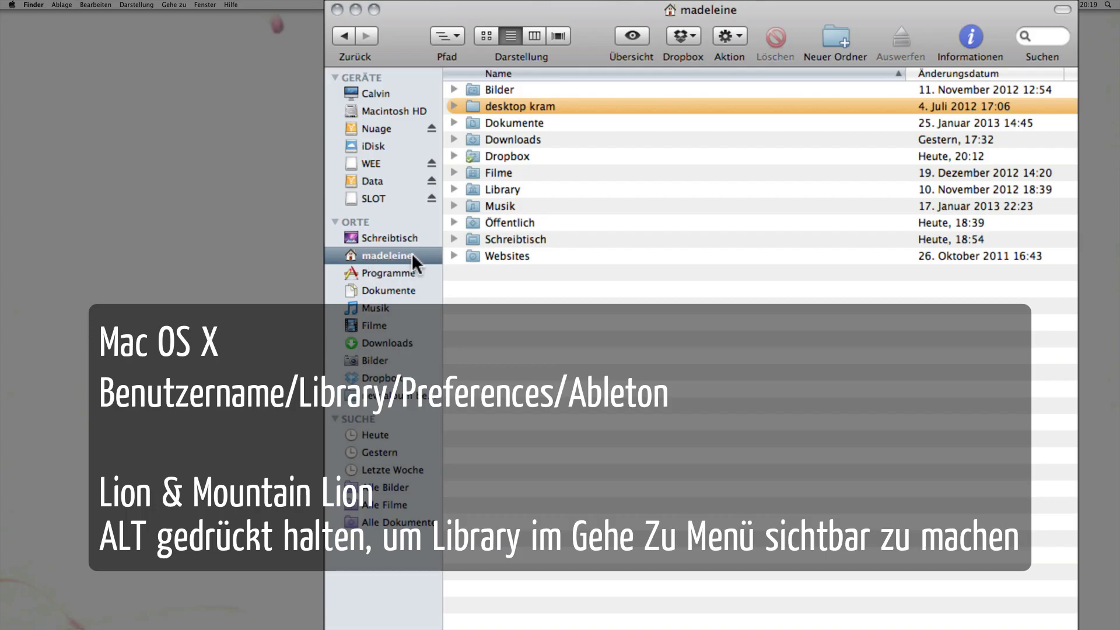
pyautogui.click(372, 255)
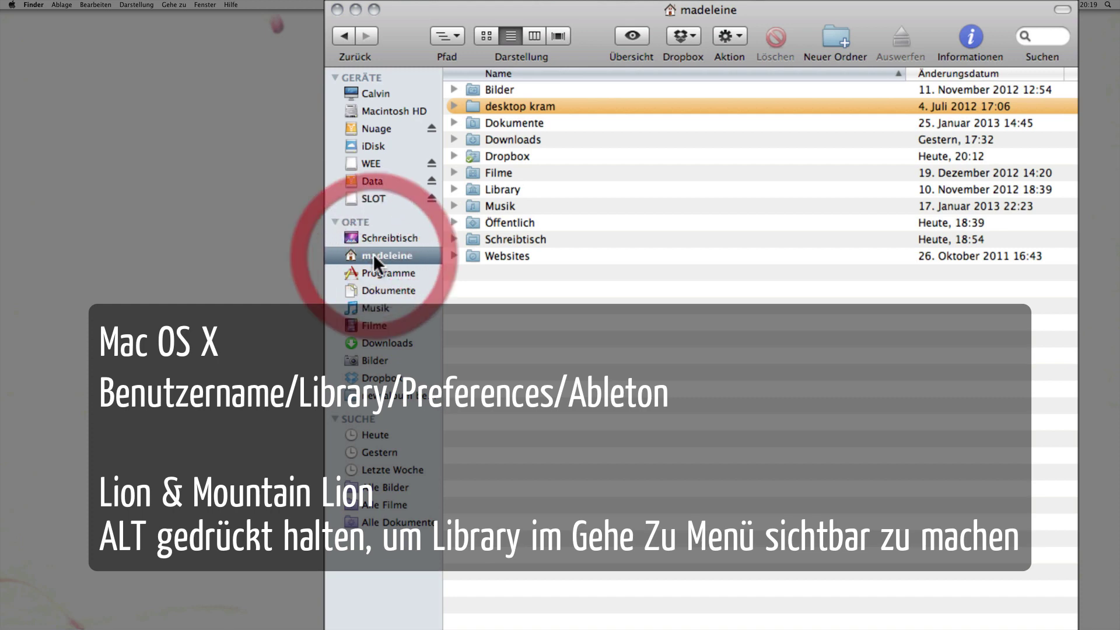
pyautogui.doubleClick(508, 190)
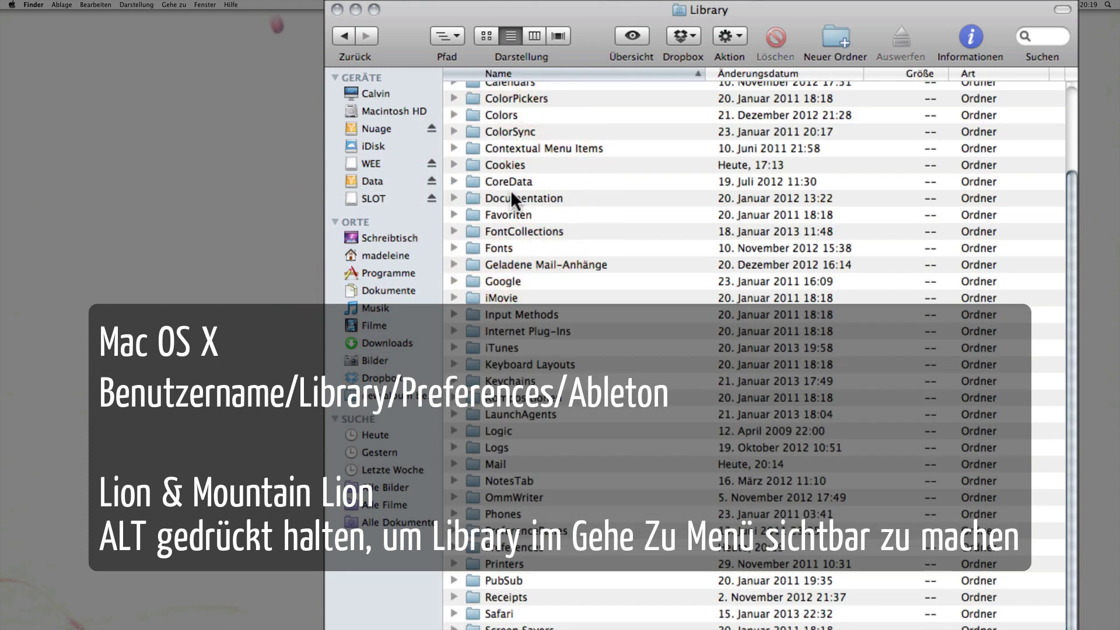
pyautogui.click(515, 549)
pyautogui.doubleClick(515, 548)
pyautogui.click(483, 93)
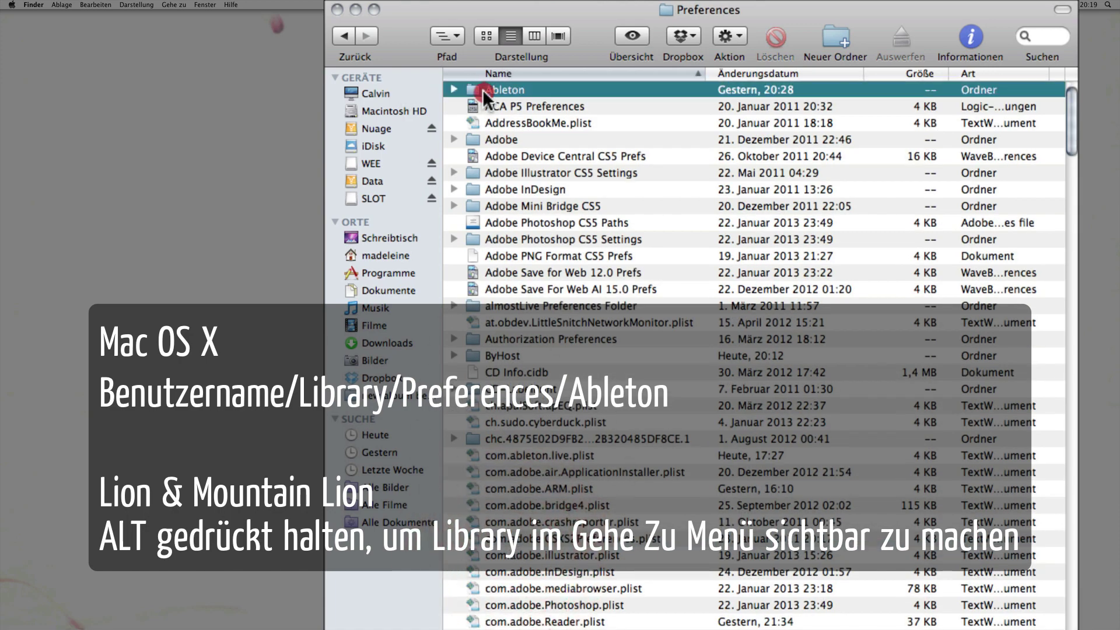
pyautogui.doubleClick(483, 94)
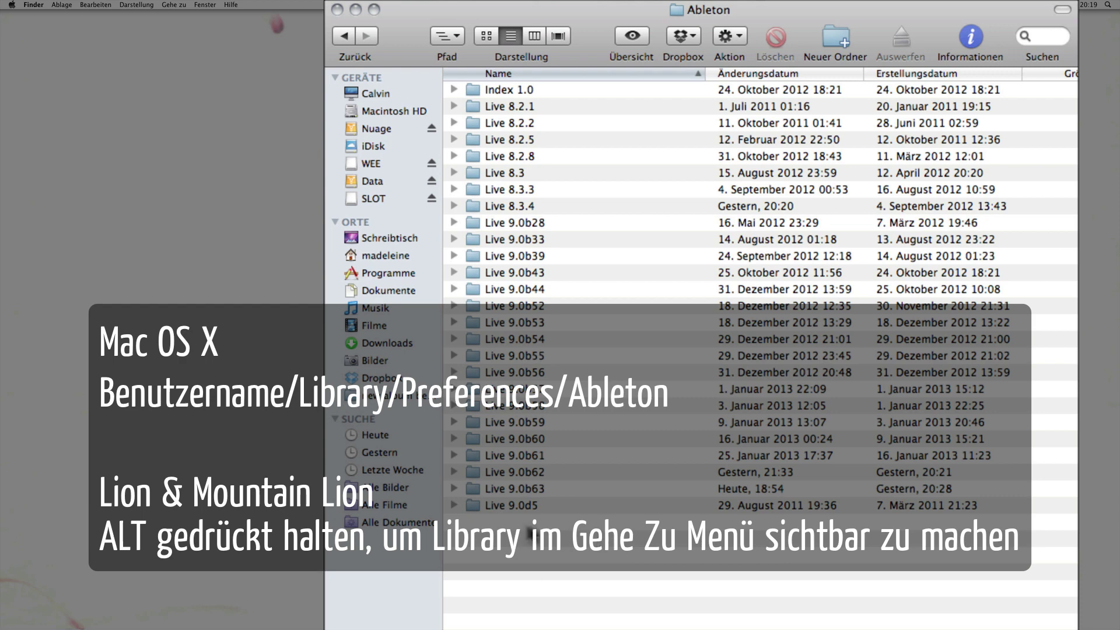
pyautogui.doubleClick(529, 490)
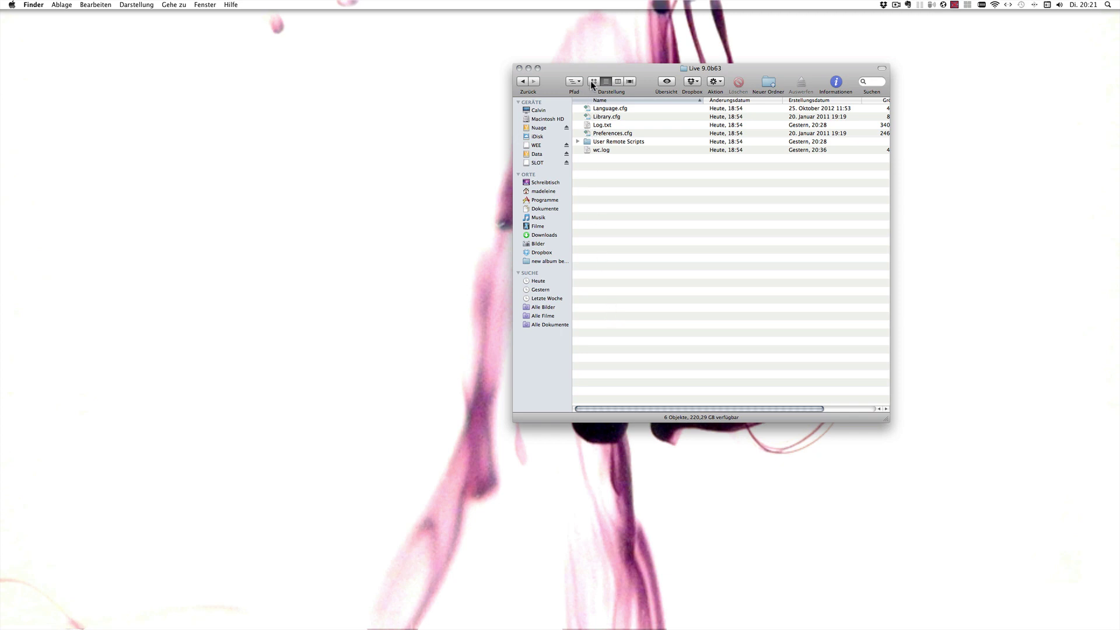
pyautogui.moveTo(603, 75)
pyautogui.mouseDown()
pyautogui.moveTo(571, 56)
pyautogui.moveTo(591, 77)
pyautogui.mouseUp()
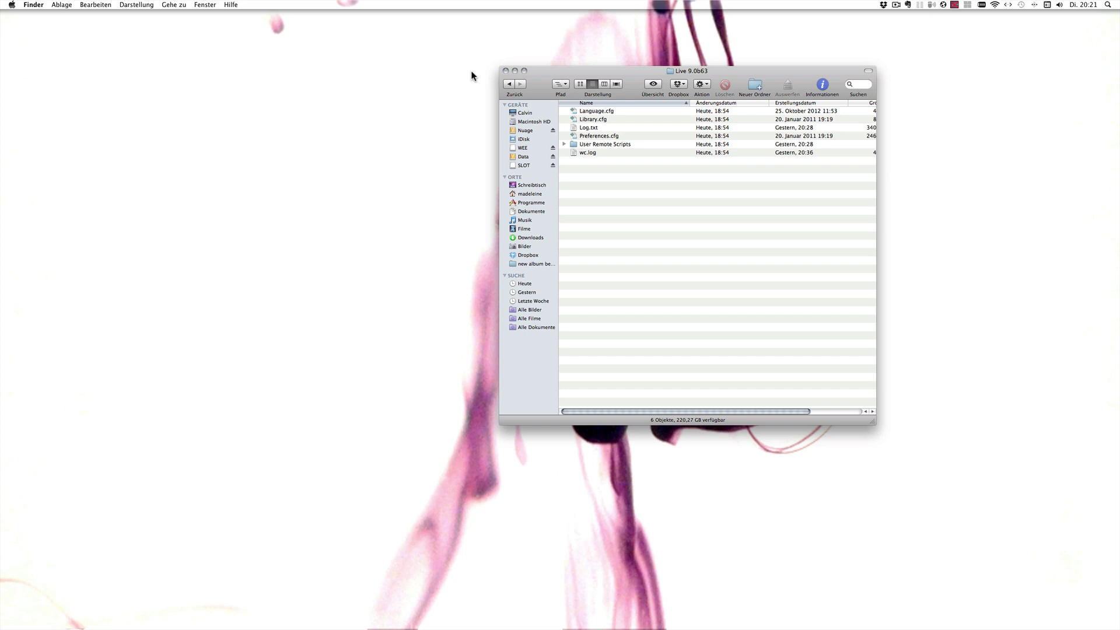
# Step: Switch to TextEdit, create a new document beside the folder window and enter "-ShowDeviceSlots"
pyautogui.press('super+Tab')
pyautogui.press('super+Tab')
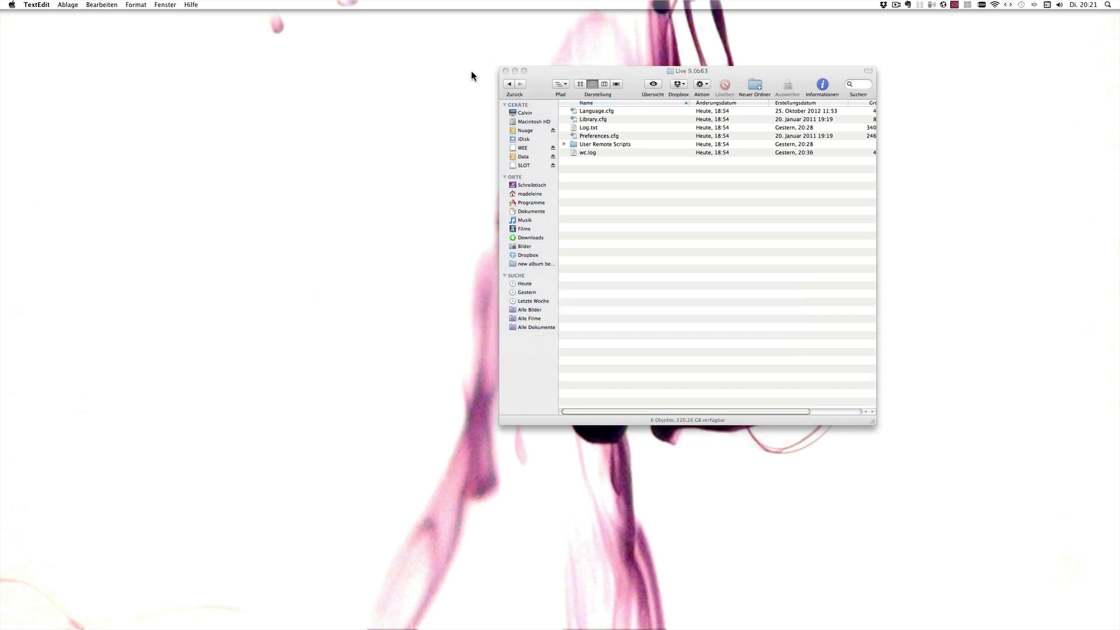
pyautogui.press('super+n')
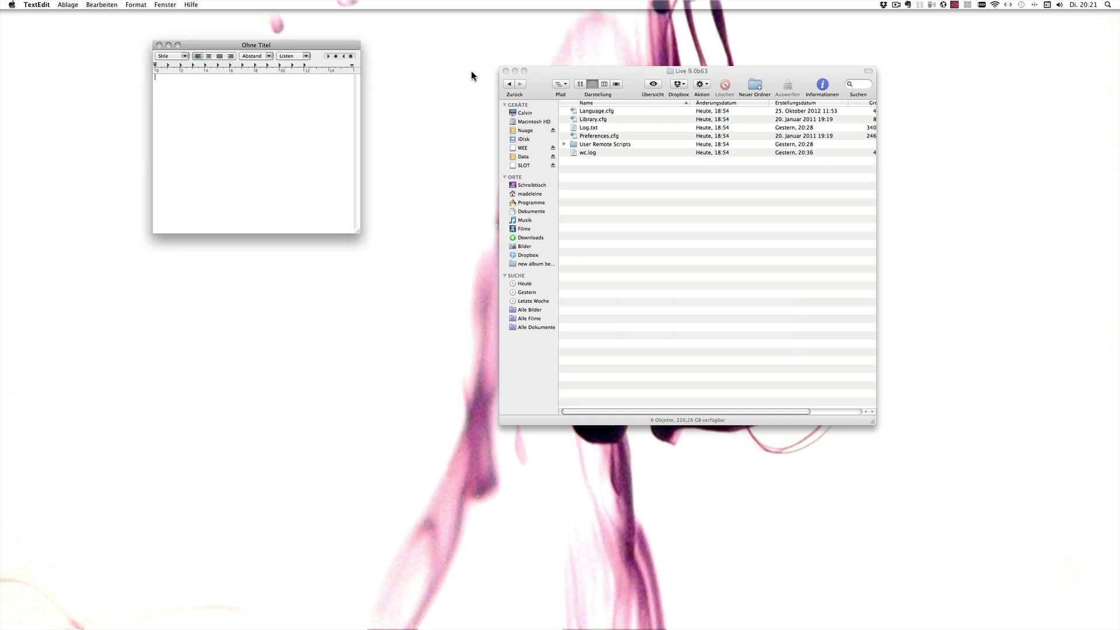
pyautogui.moveTo(281, 46); pyautogui.dragTo(365, 105)
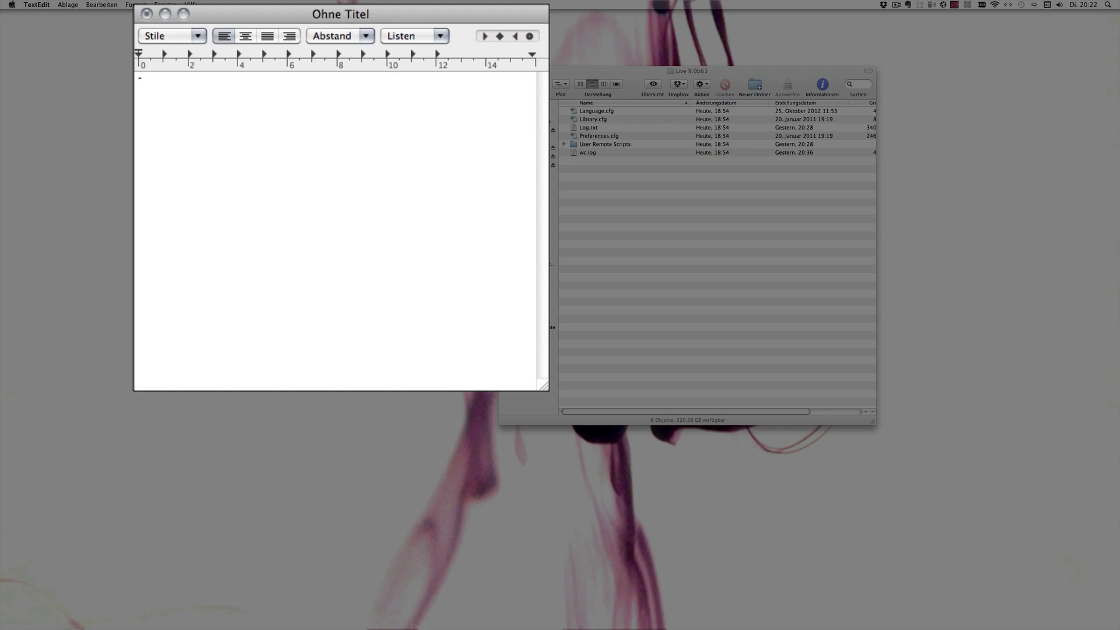
pyautogui.write('ShowDeviceSlots')
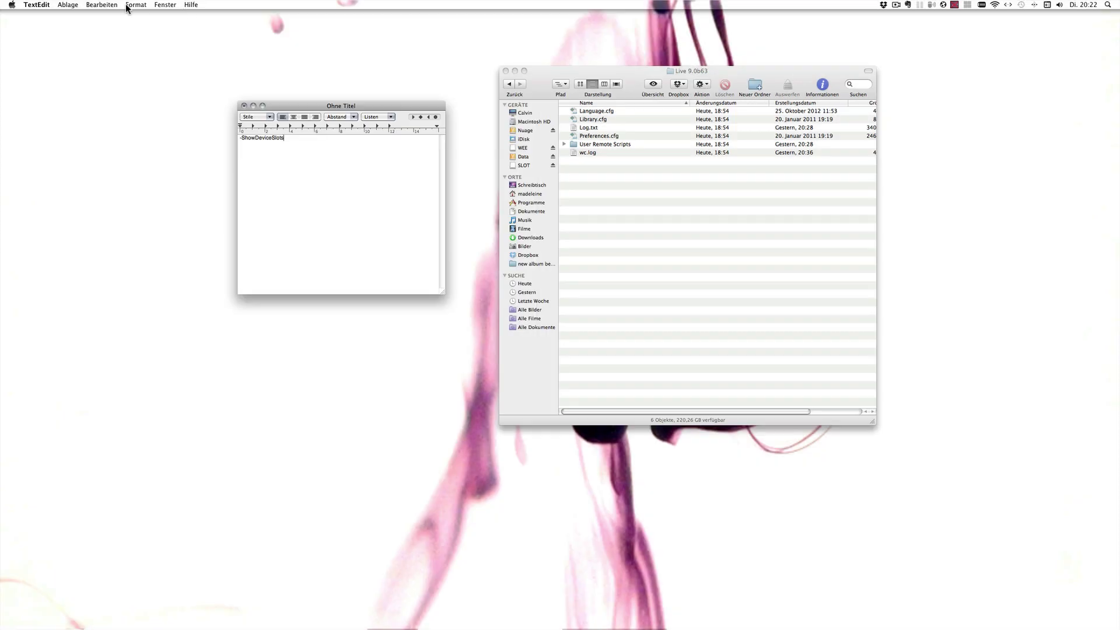
# Step: Convert the document to plain text and move its window slightly up
pyautogui.click(135, 5)
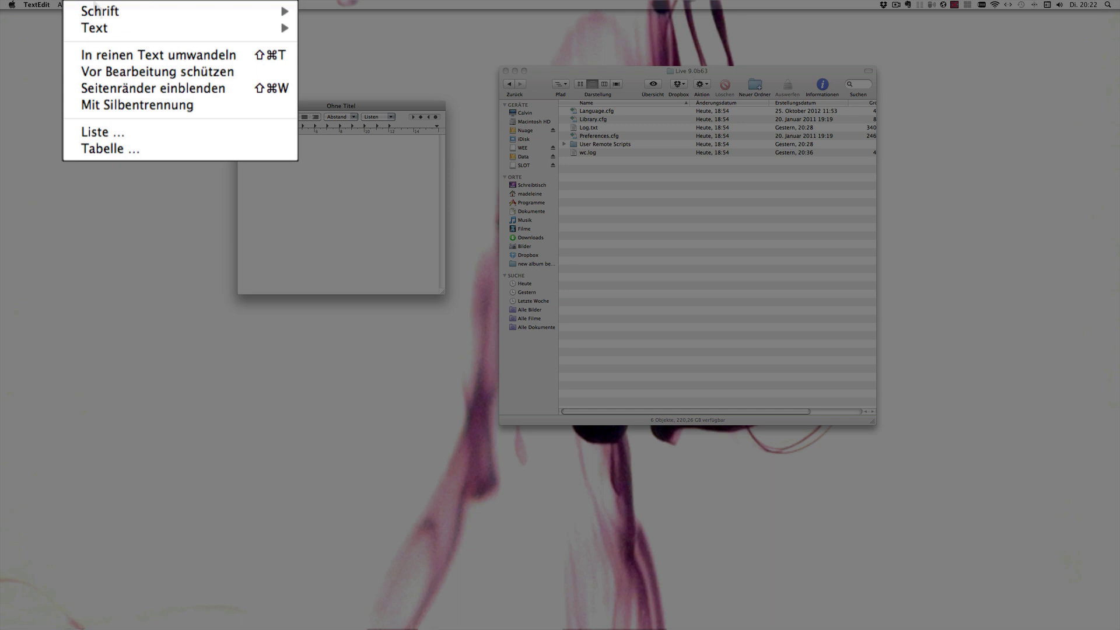
pyautogui.click(134, 55)
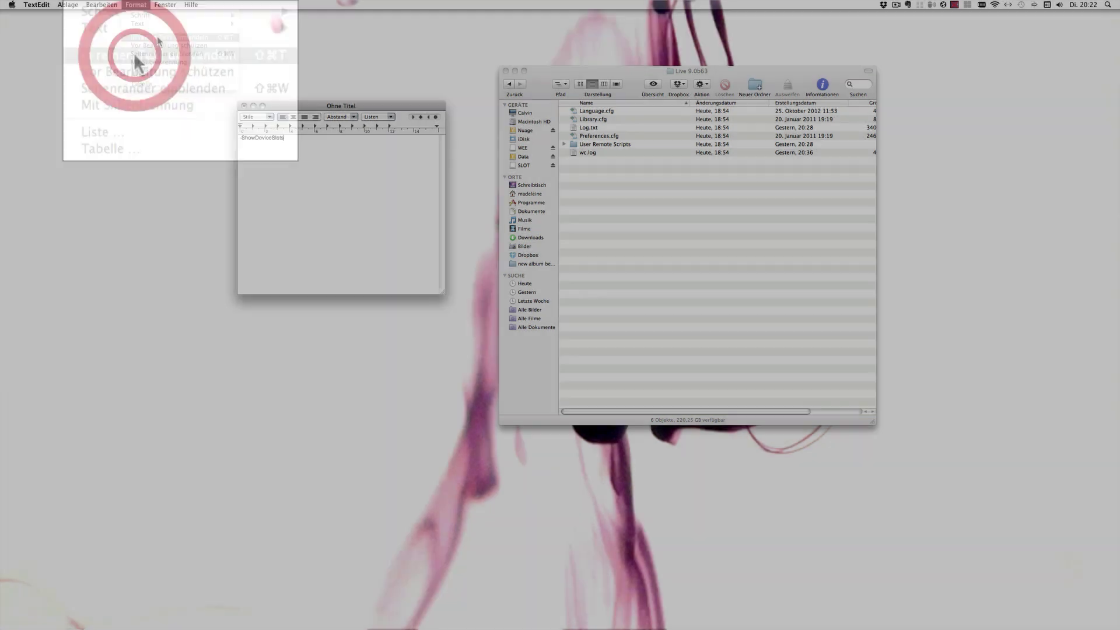
pyautogui.moveTo(288, 106); pyautogui.dragTo(291, 93)
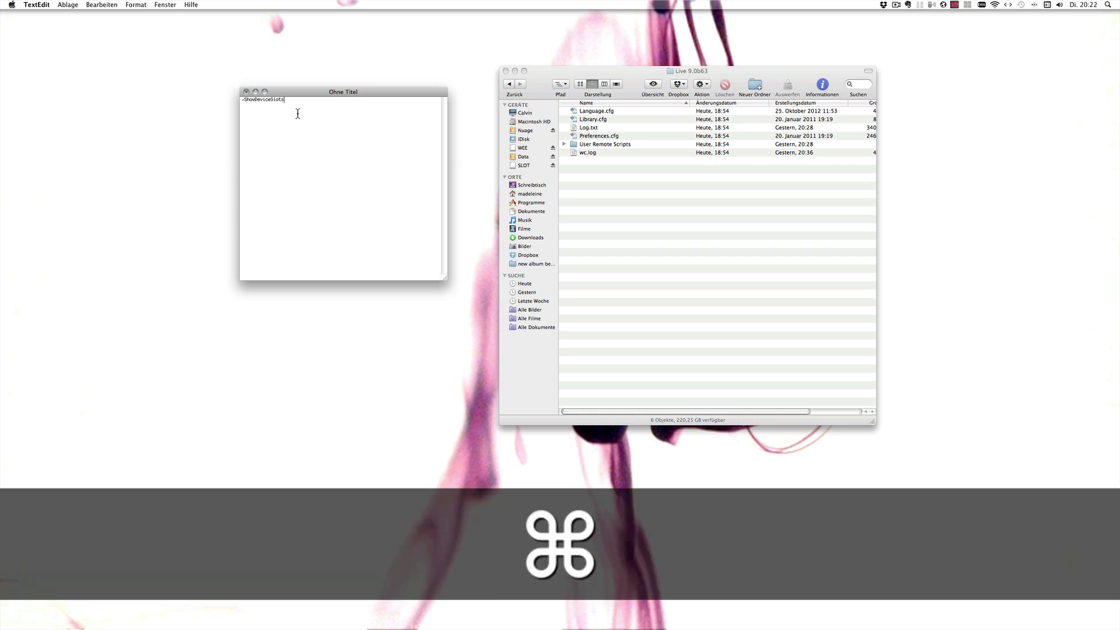
# Step: Save the document as Options.txt in the Live 9.0b63 folder
pyautogui.press('super+s')
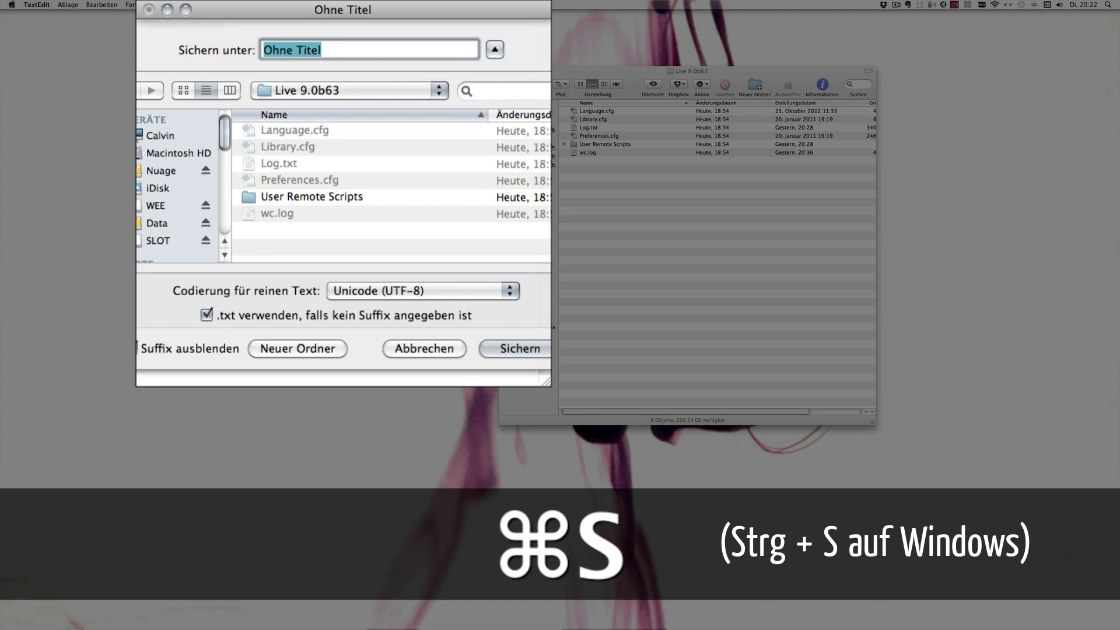
pyautogui.write('Opti')
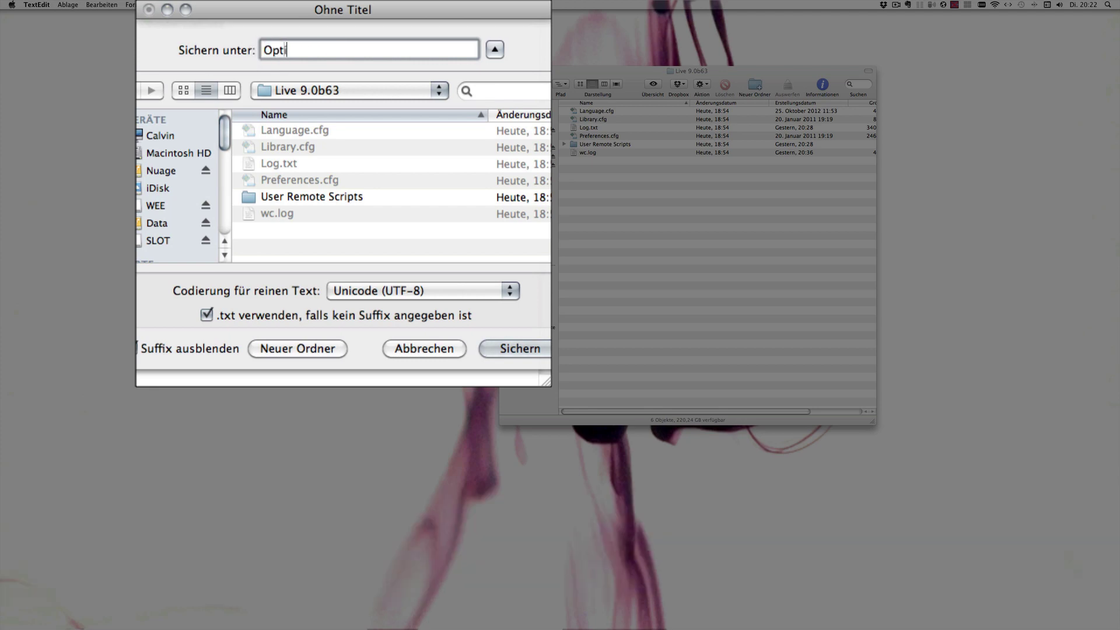
pyautogui.write('ons.txt')
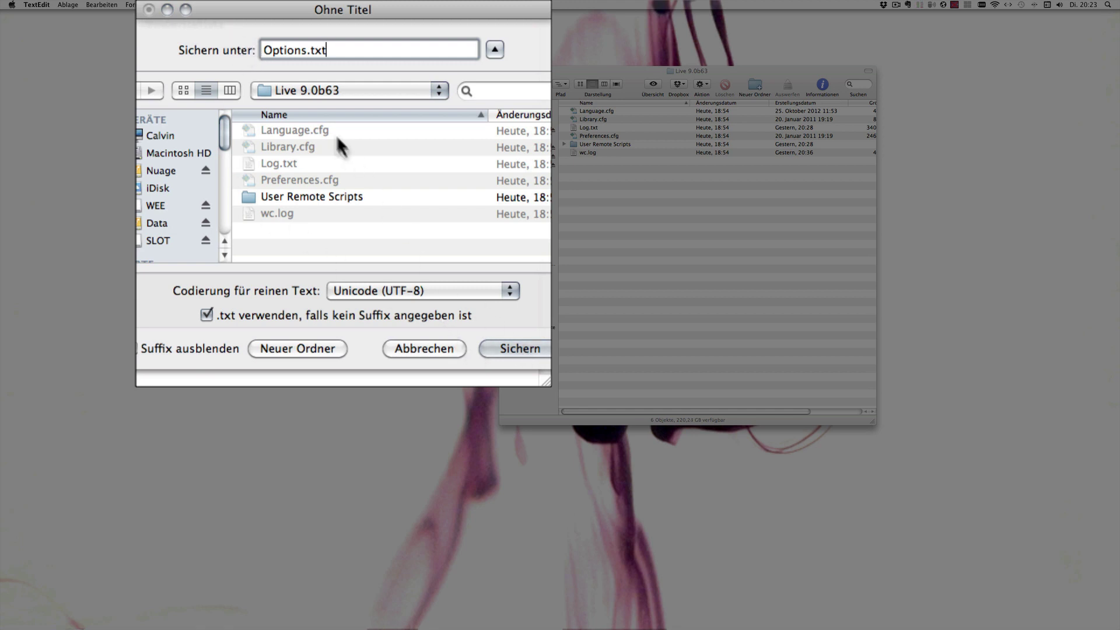
pyautogui.click(308, 88)
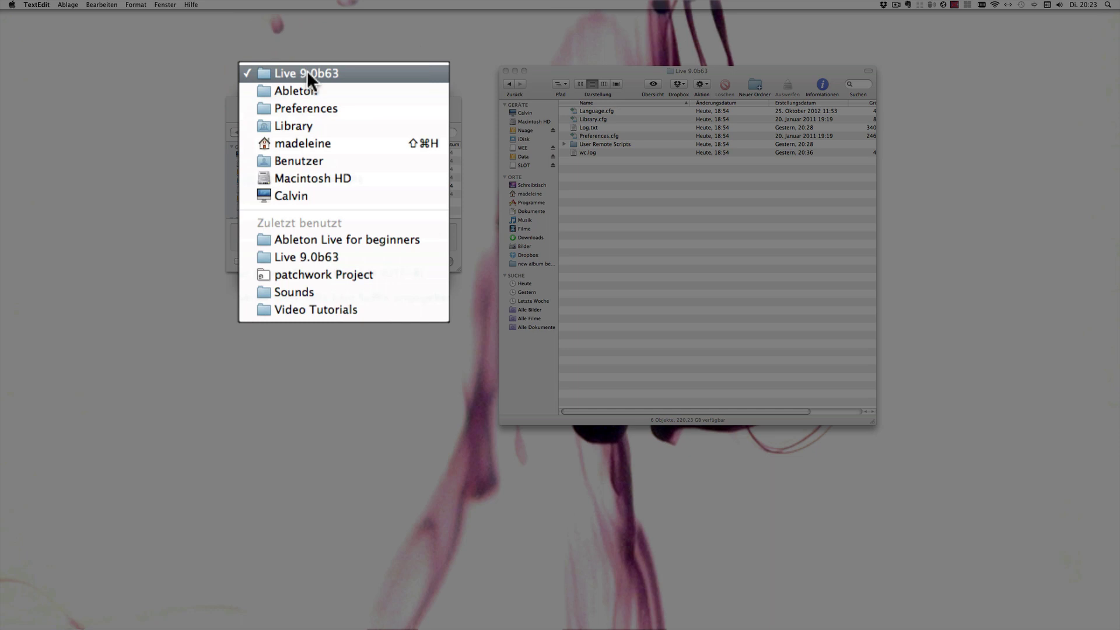
pyautogui.click(306, 73)
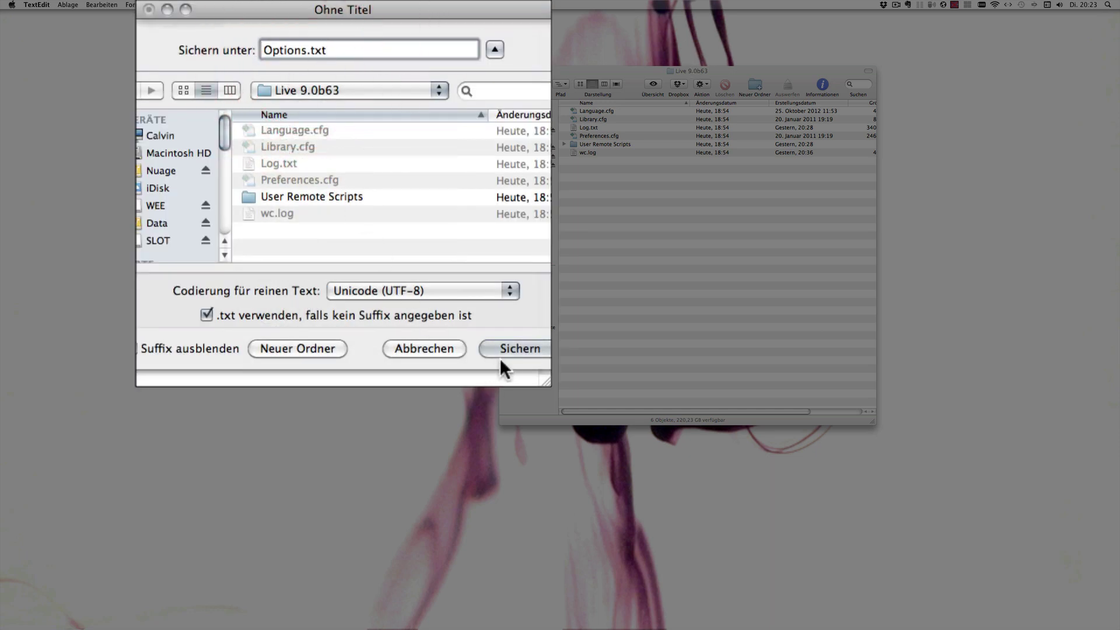
pyautogui.click(512, 348)
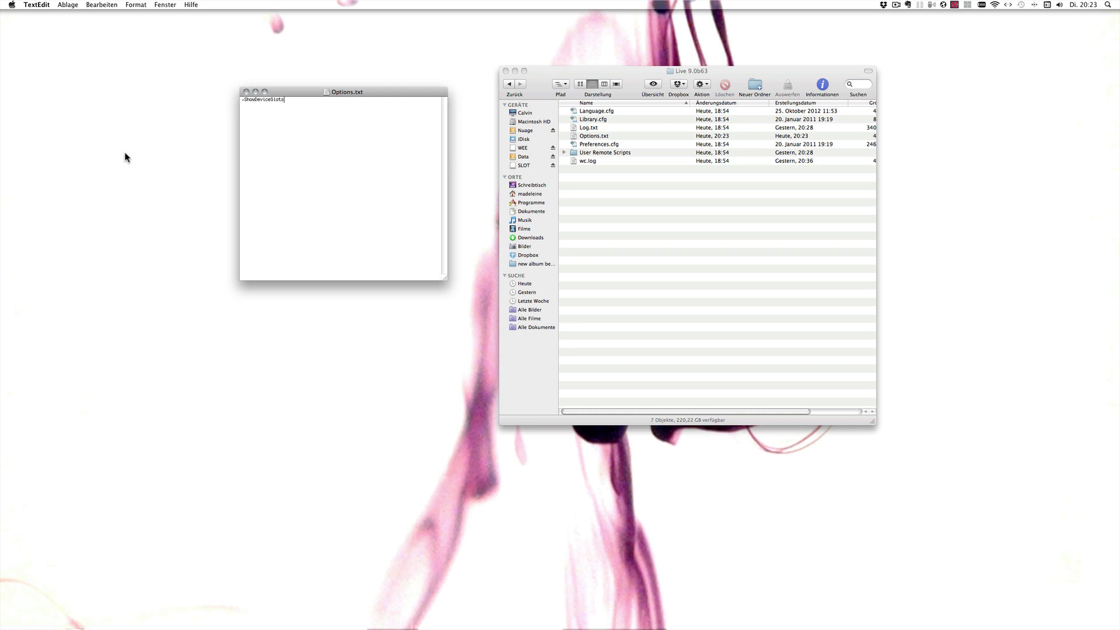
# Step: Launch Ableton Live 9 Beta and show the device slots in the session mixer
pyautogui.moveTo(2, 183)
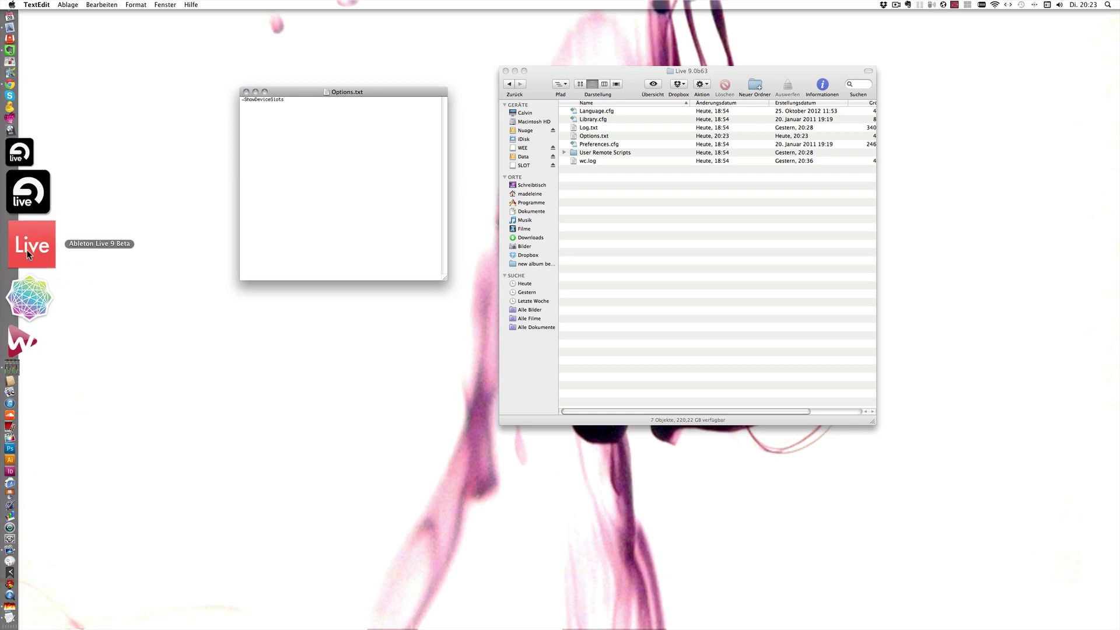
pyautogui.click(29, 253)
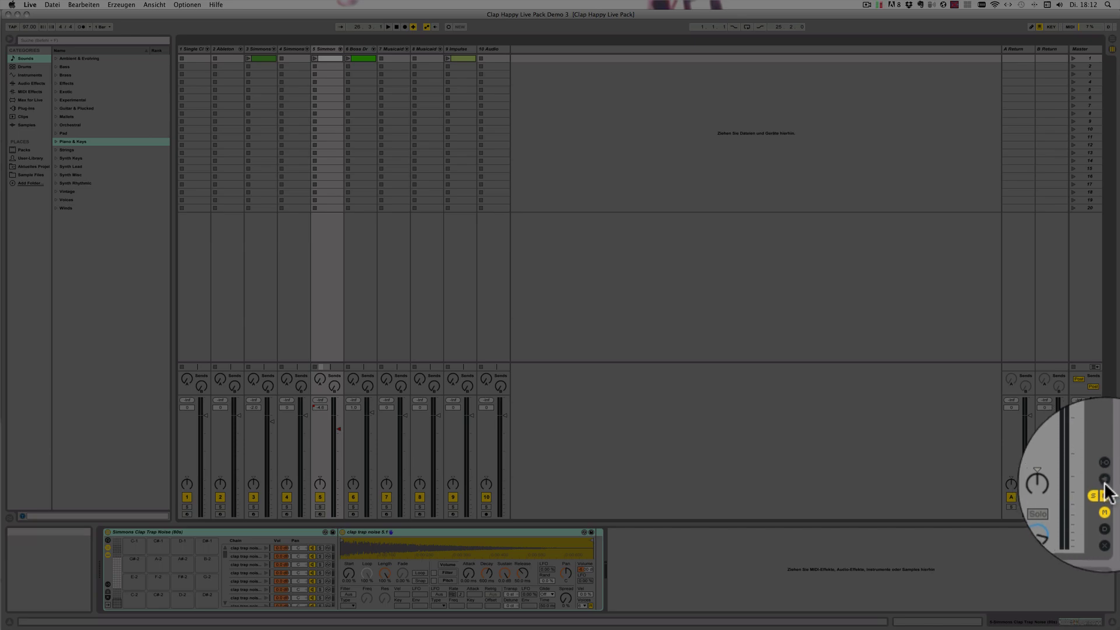
pyautogui.click(1111, 481)
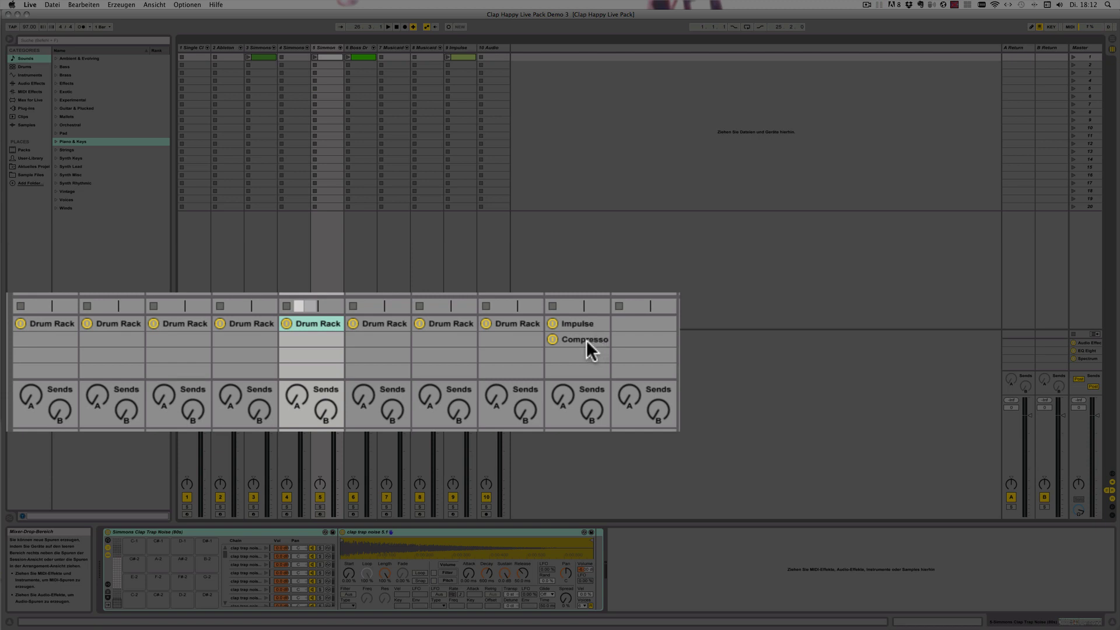
# Step: Turn the Impulse device on track 9 off and on again twice from its mixer slot, selecting it in between
pyautogui.click(551, 323)
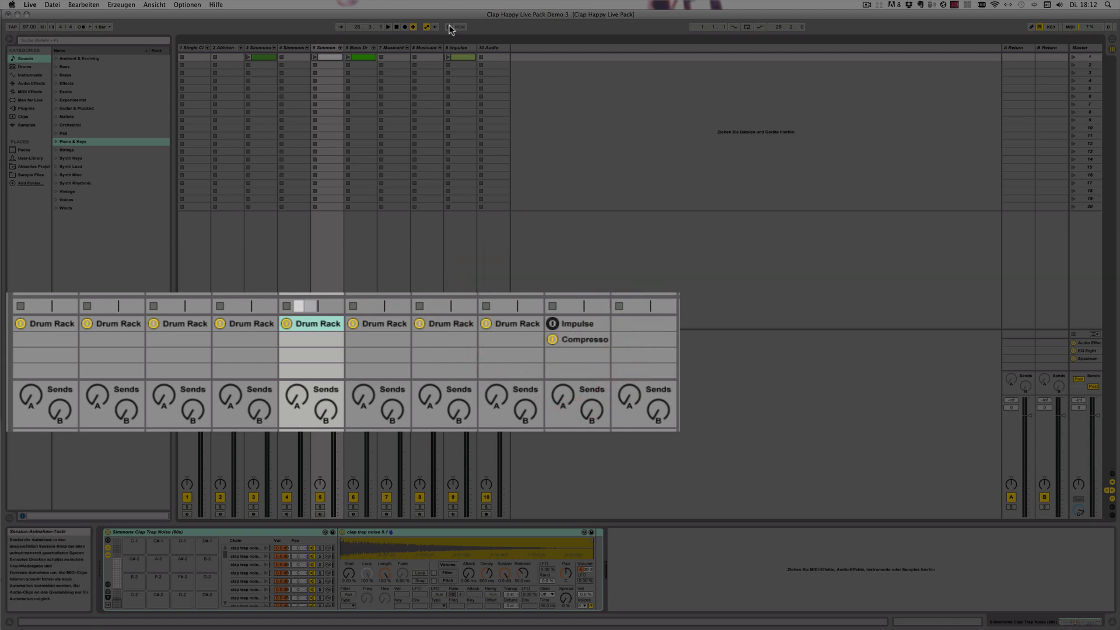
pyautogui.click(552, 323)
pyautogui.click(583, 324)
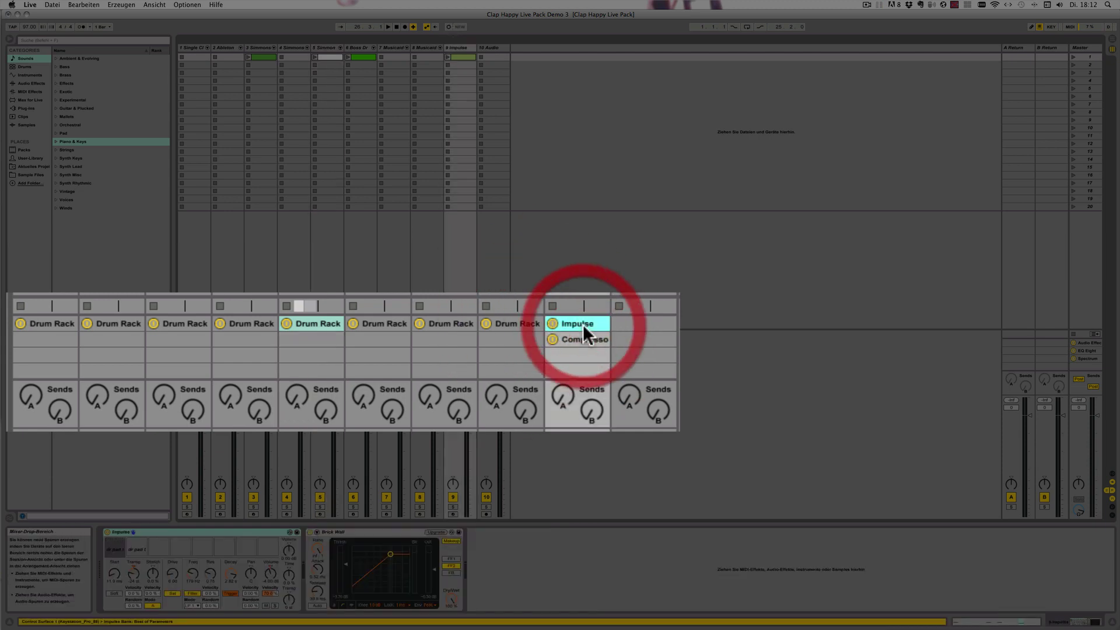
pyautogui.click(551, 323)
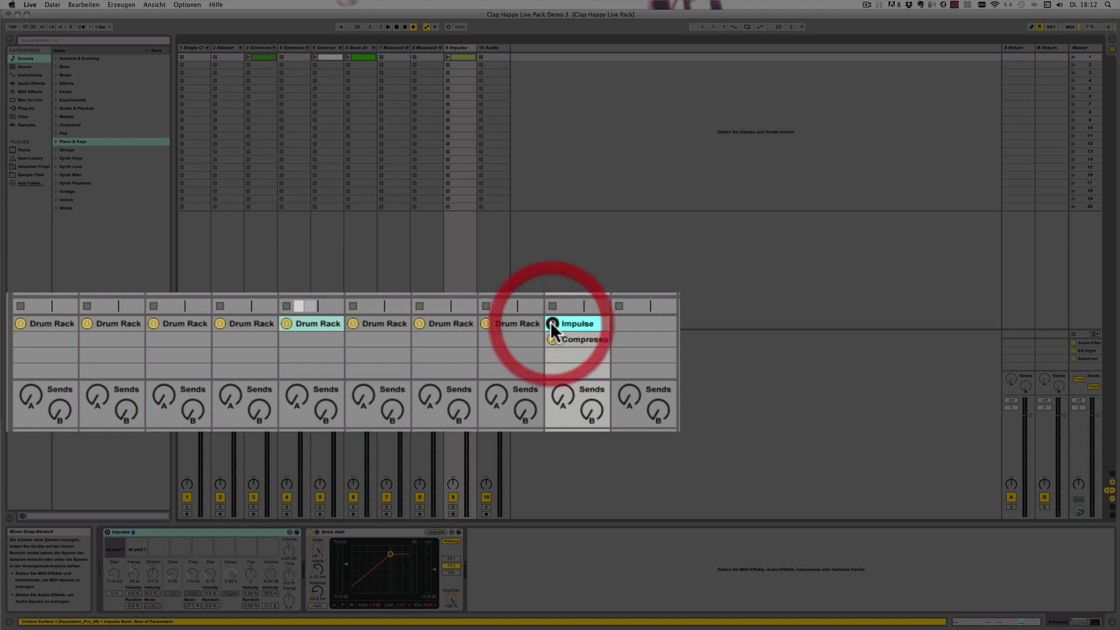
pyautogui.click(552, 323)
# Step: Alternate the selection between the Compressor and Impulse slots of track 9, ending on the Compressor
pyautogui.click(574, 343)
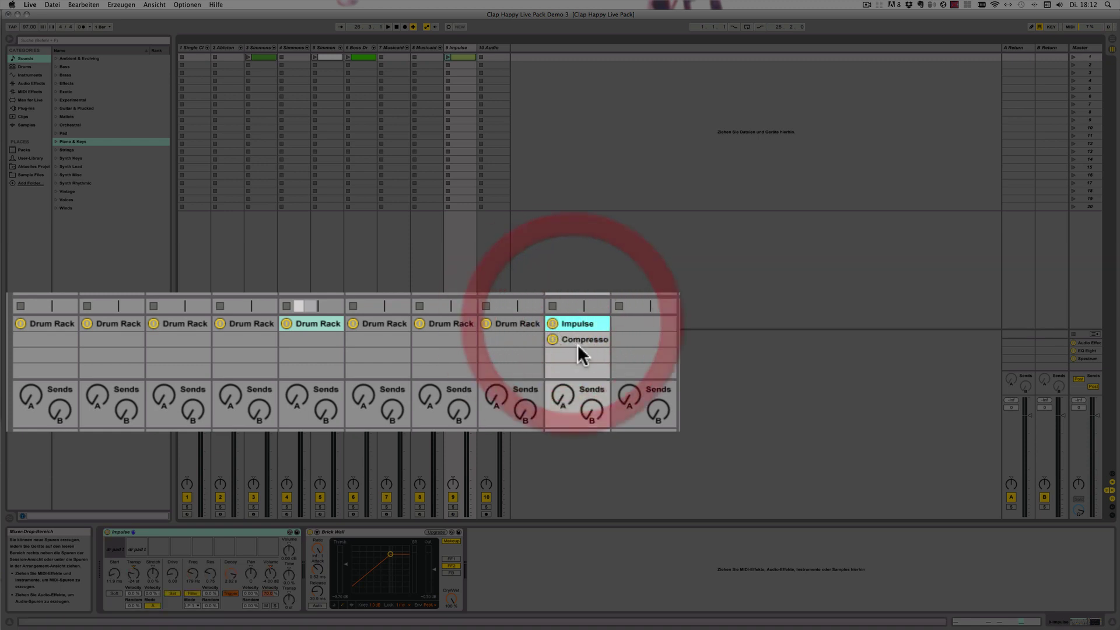
pyautogui.click(579, 338)
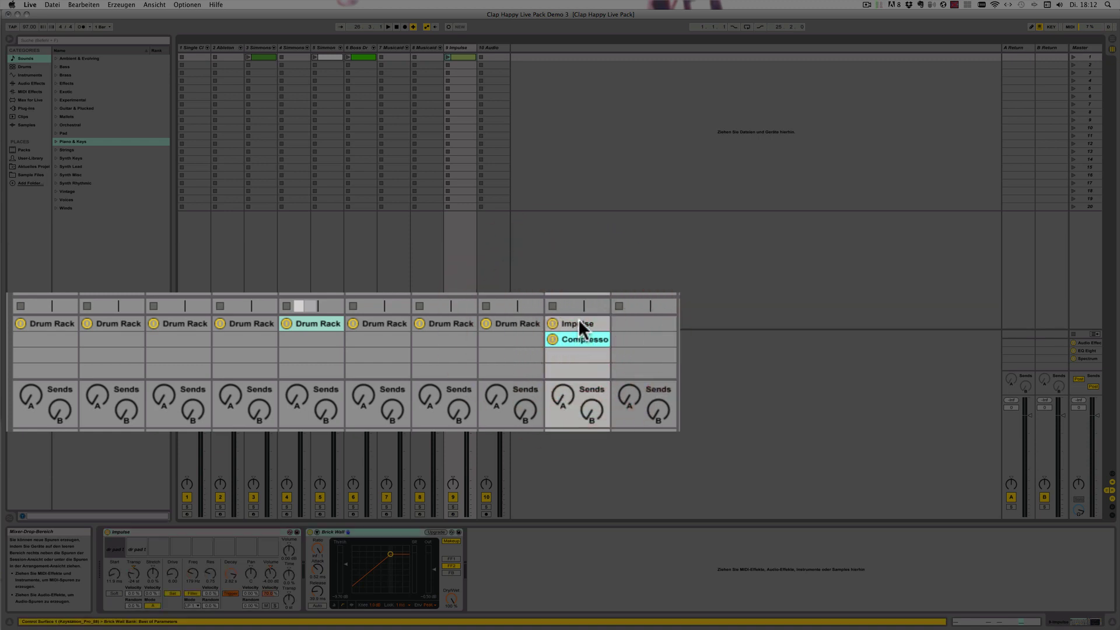
pyautogui.click(578, 322)
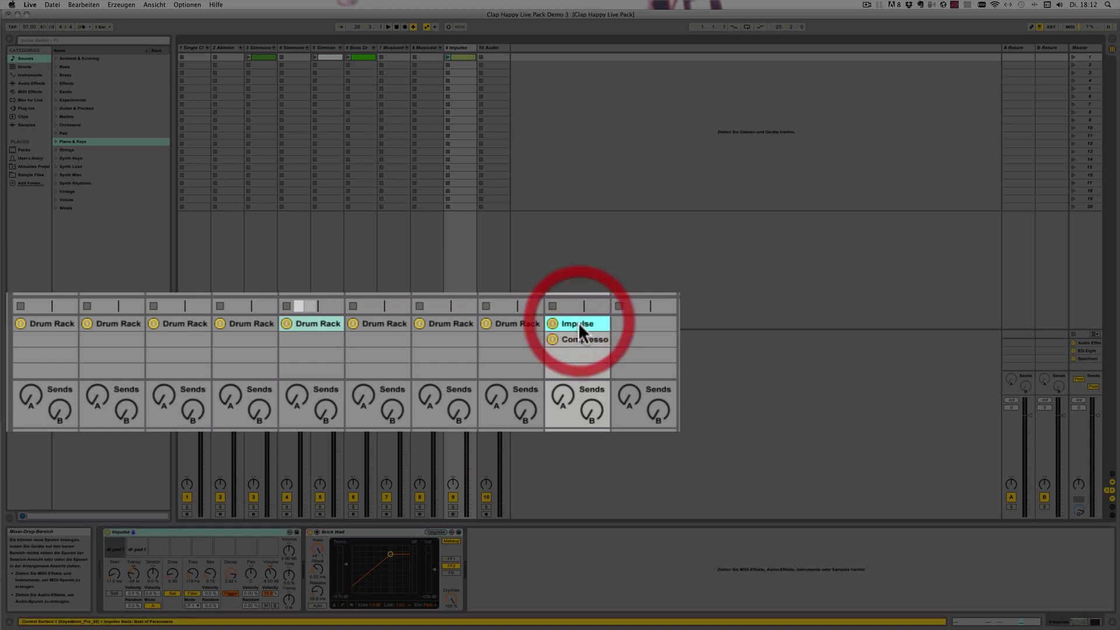
pyautogui.click(579, 337)
pyautogui.click(579, 324)
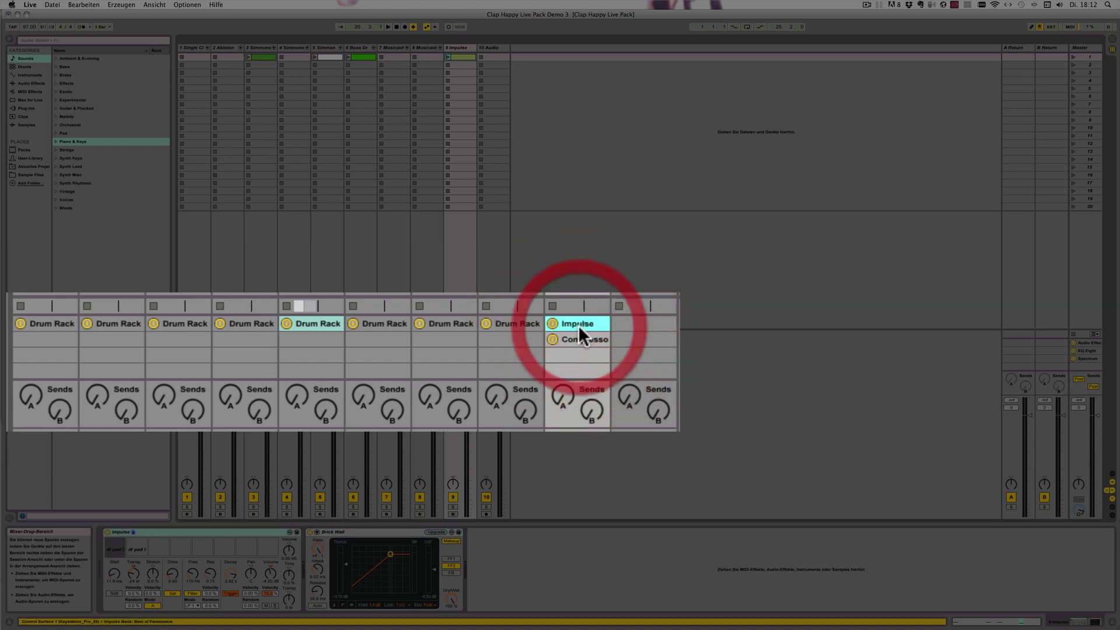
pyautogui.click(580, 338)
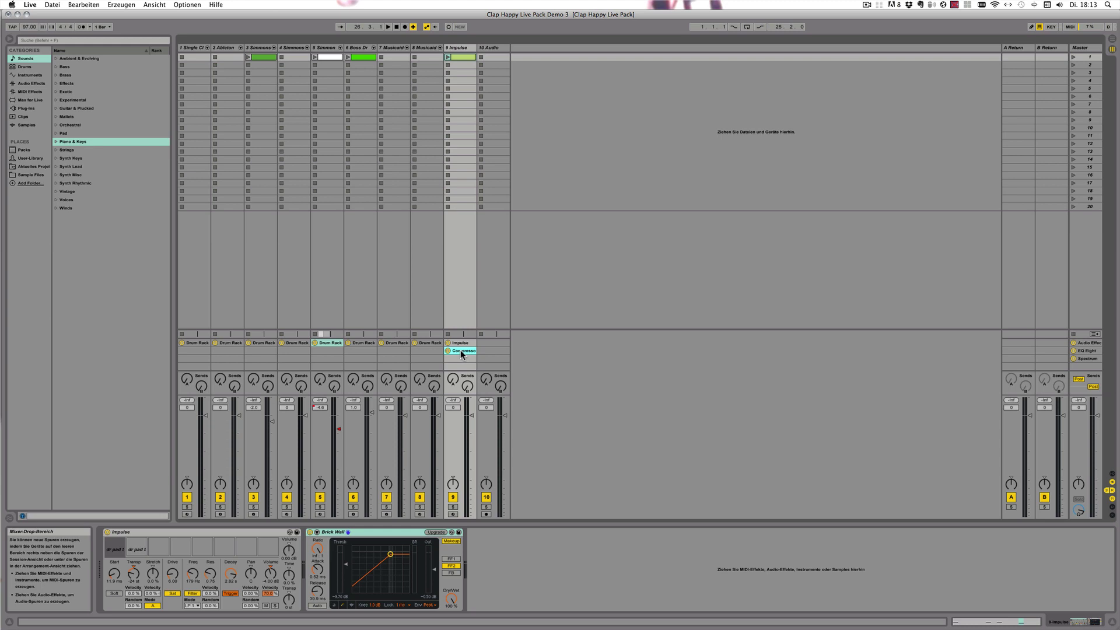
# Step: Add the Spectrum and Utility audio effects after the compressor in track 9's device chain
pyautogui.click(32, 84)
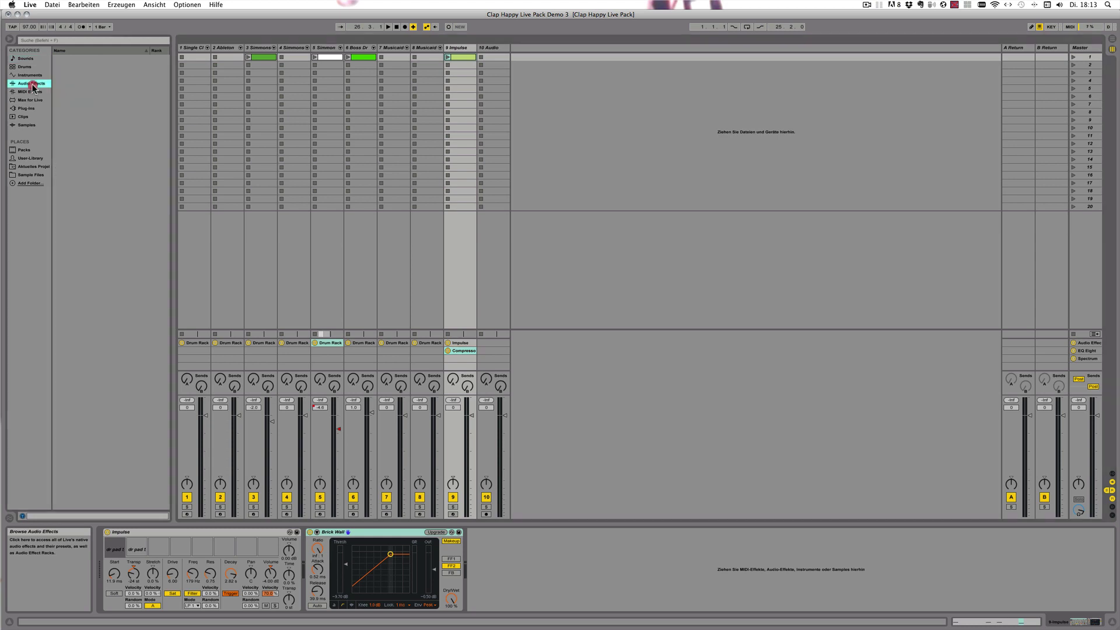
pyautogui.click(64, 316)
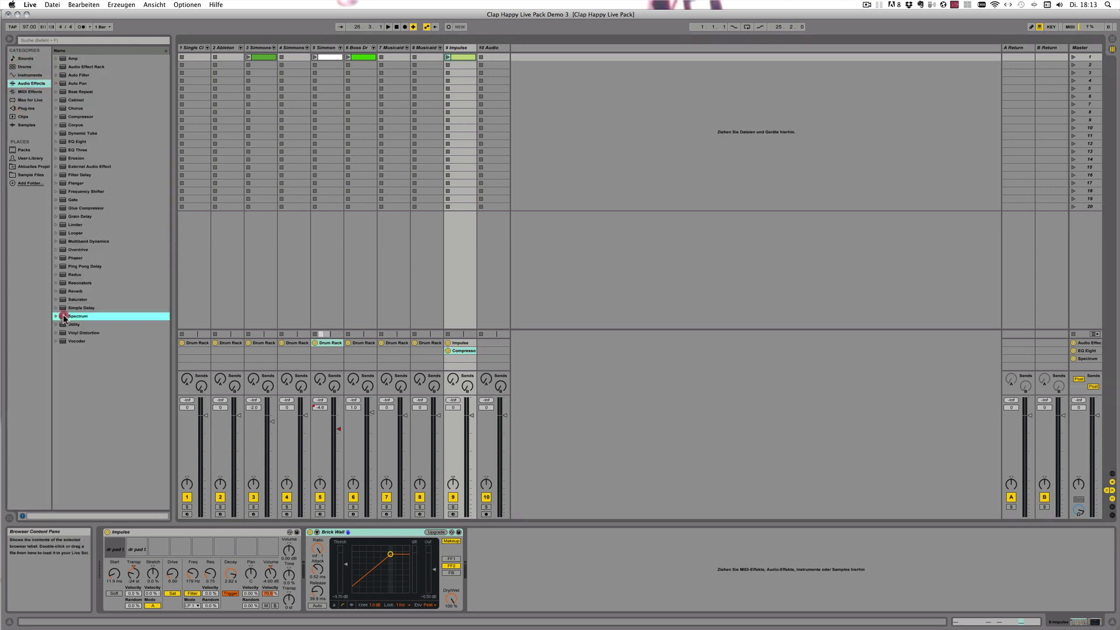
pyautogui.moveTo(64, 317); pyautogui.dragTo(523, 557)
pyautogui.moveTo(70, 324); pyautogui.dragTo(674, 545)
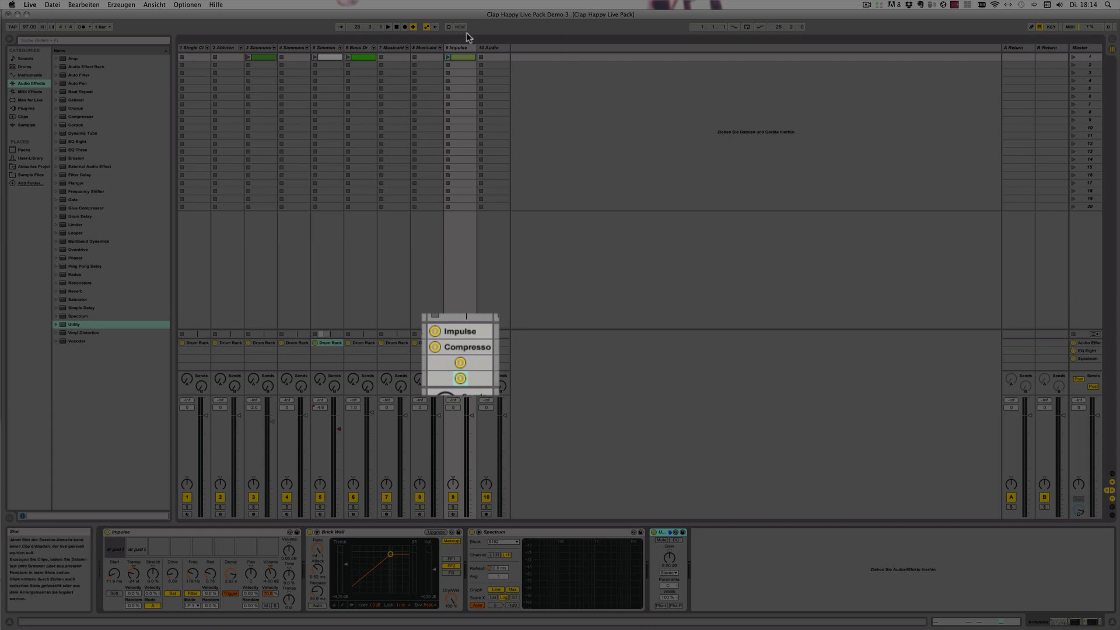
# Step: Widen the Impulse track to fit the device names and extend the mixer's device slot area upward for more slots
pyautogui.click(474, 46)
pyautogui.moveTo(474, 46)
pyautogui.mouseDown()
pyautogui.moveTo(455, 45)
pyautogui.moveTo(485, 45)
pyautogui.mouseUp()
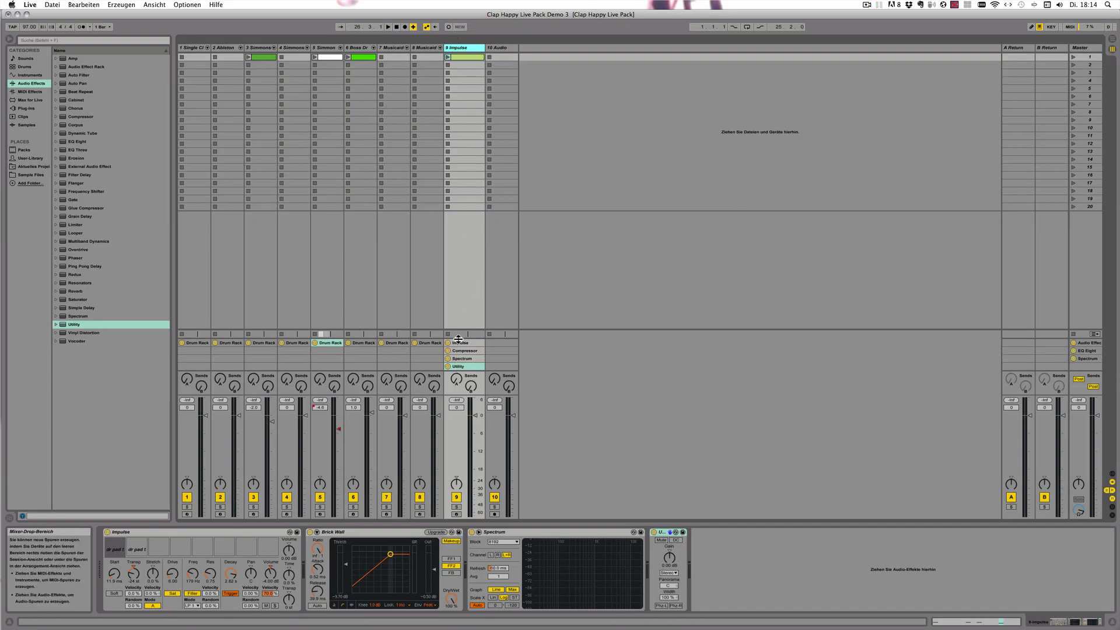
pyautogui.moveTo(459, 339); pyautogui.dragTo(458, 229)
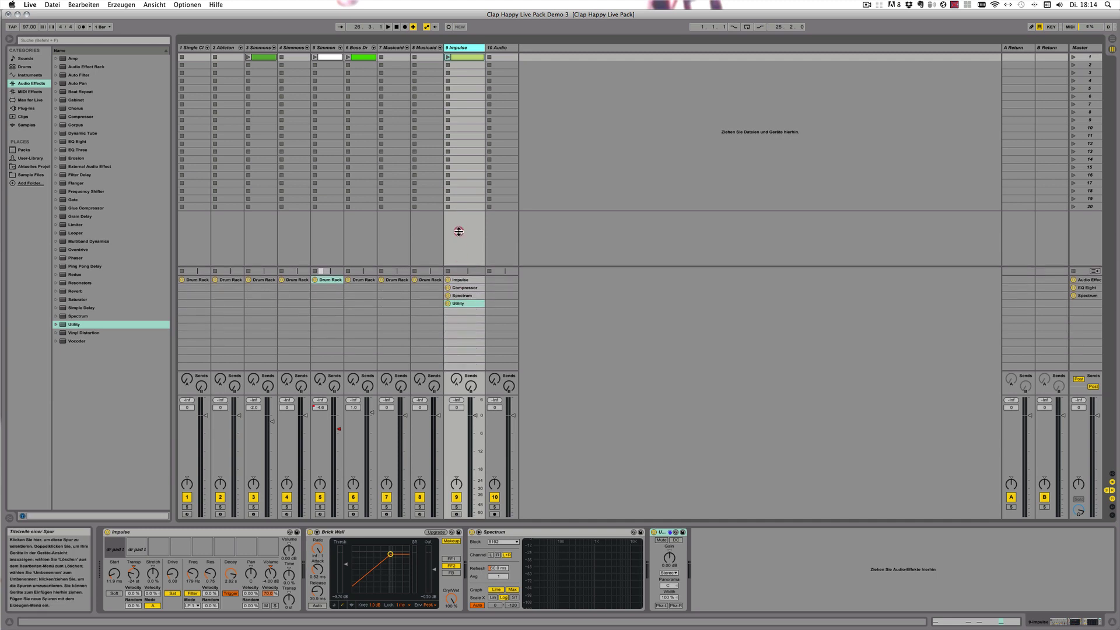